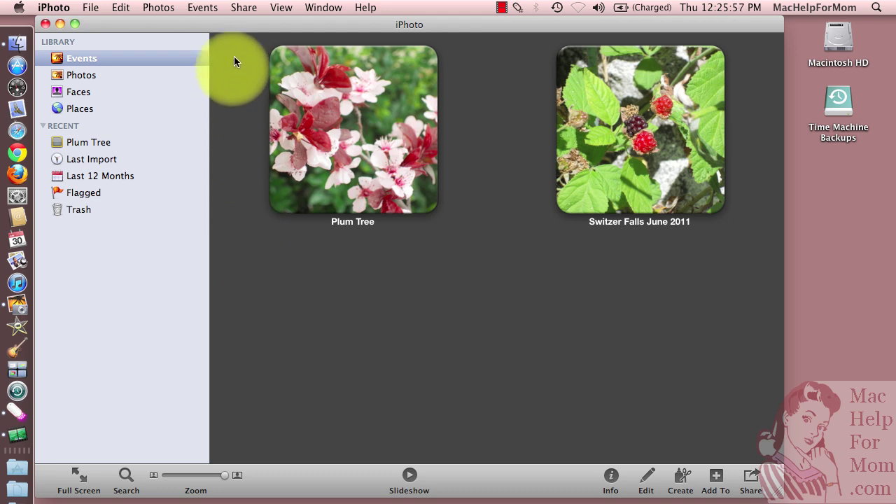
Browse the Share menu, then move to the File menu's Export command
click(243, 9)
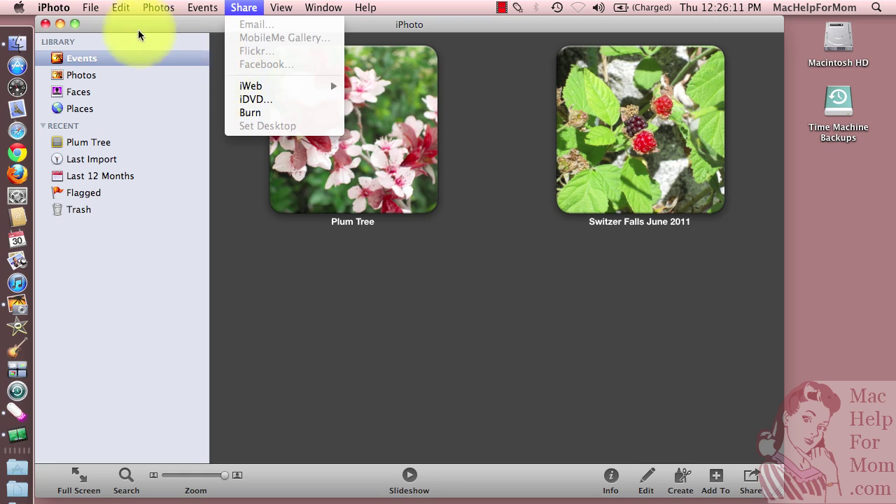
mouse_move(94, 10)
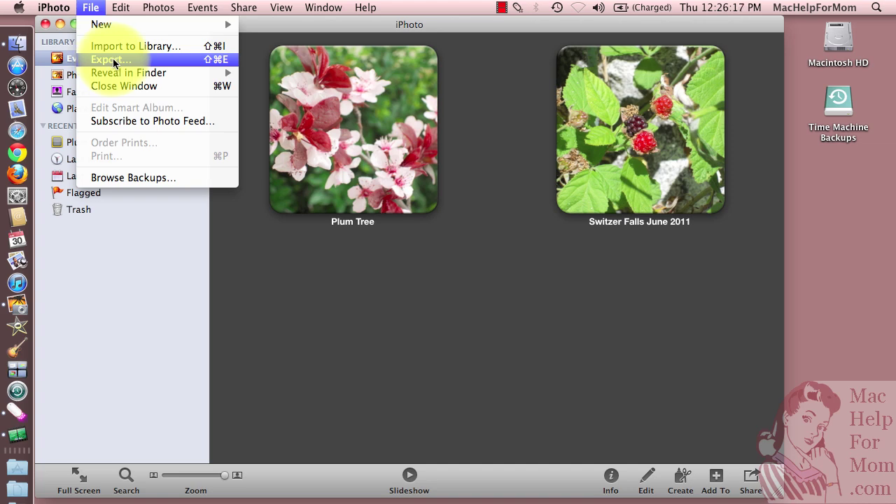
Open the Plum Tree event and select four of its photos
click(276, 290)
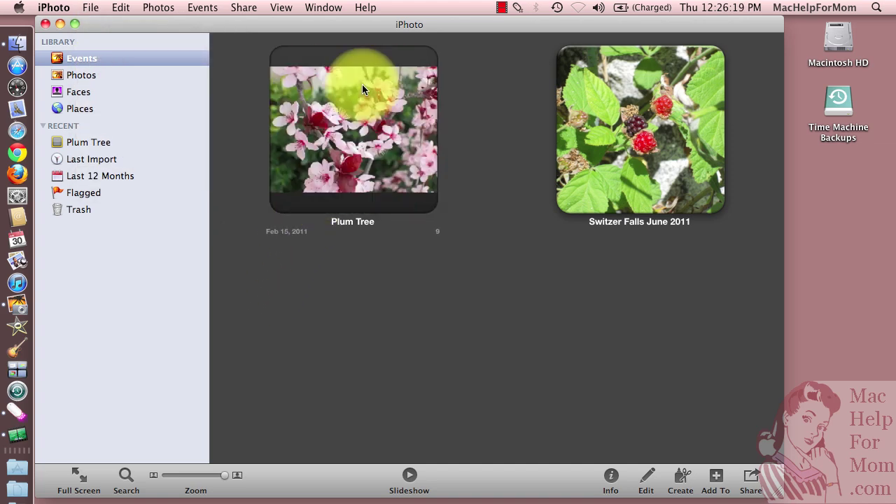
click(358, 138)
double_click(358, 138)
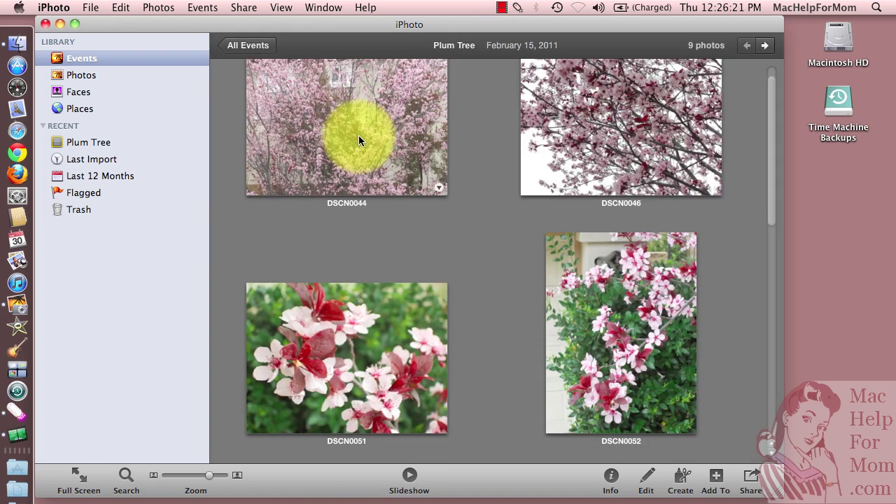
drag(231, 146, 625, 304)
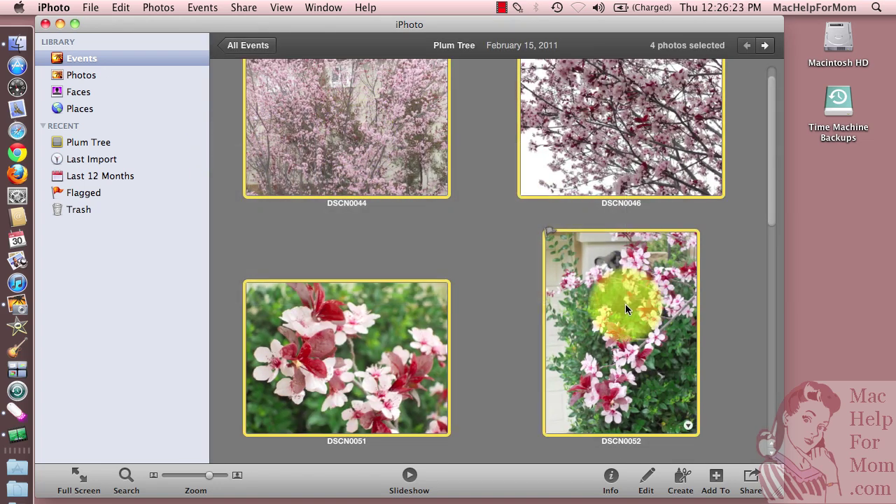
Export the four photos as full-size, Maximum-quality JPEGs keeping their original filenames
click(92, 9)
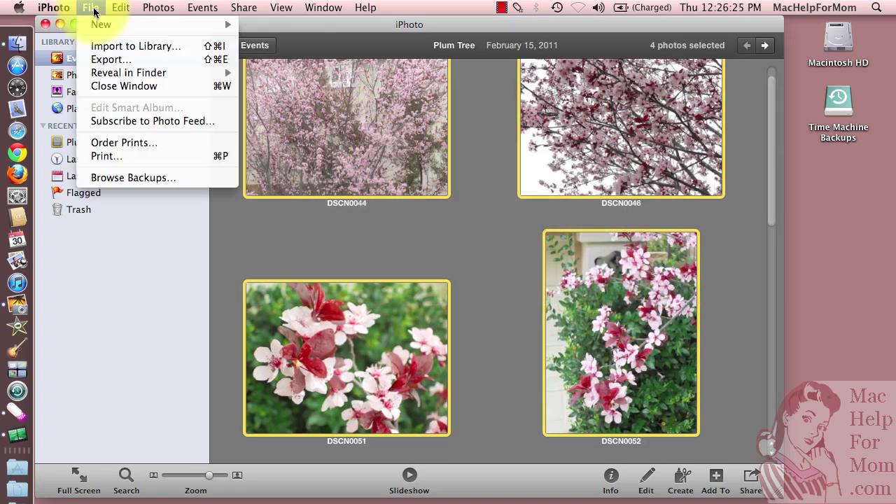
click(105, 59)
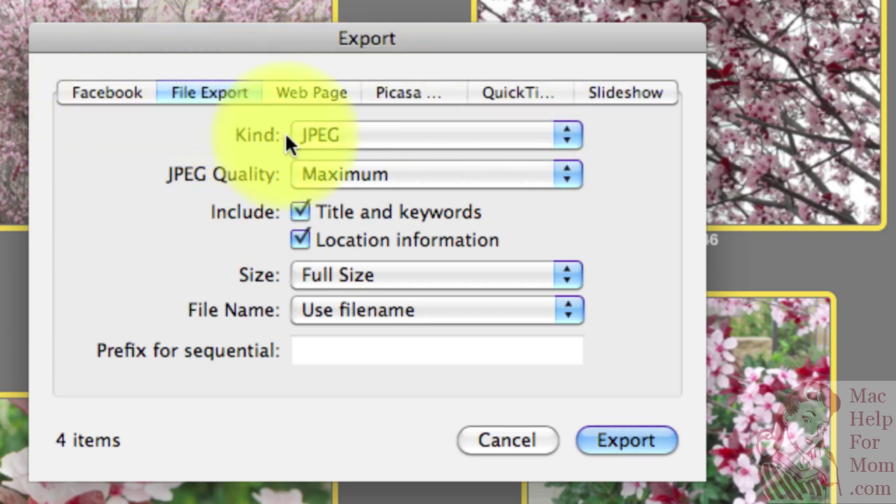
click(414, 175)
click(414, 175)
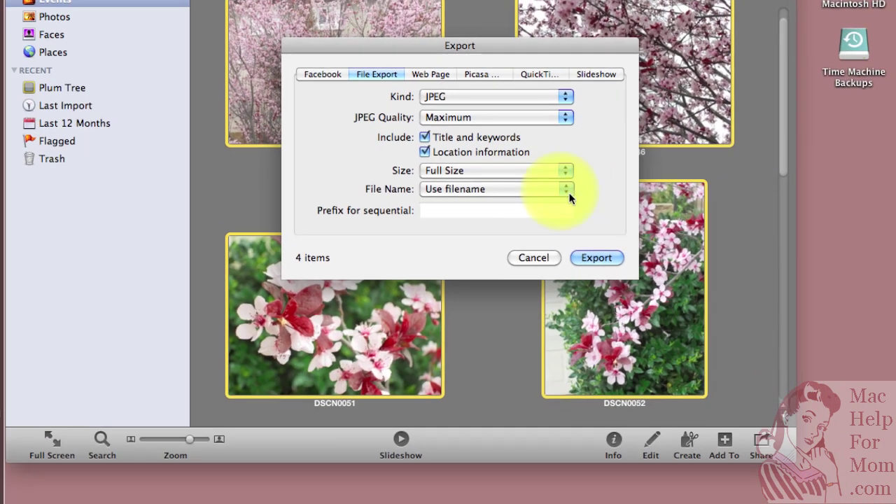
click(624, 440)
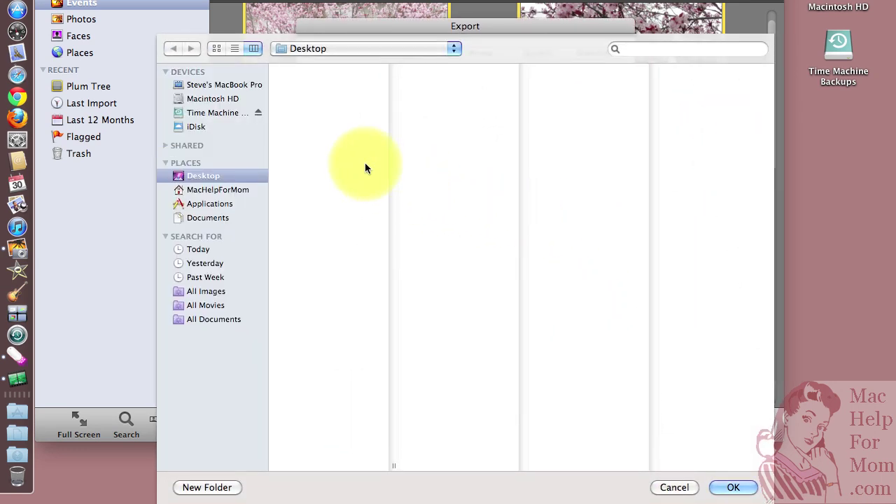
Create a 'Fast method' folder on the Desktop and export the four photos into it
click(224, 488)
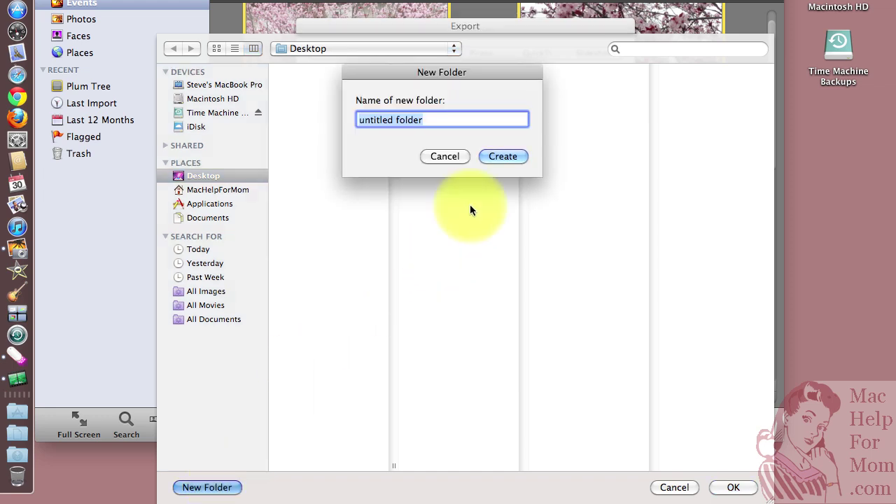
text(Fa)
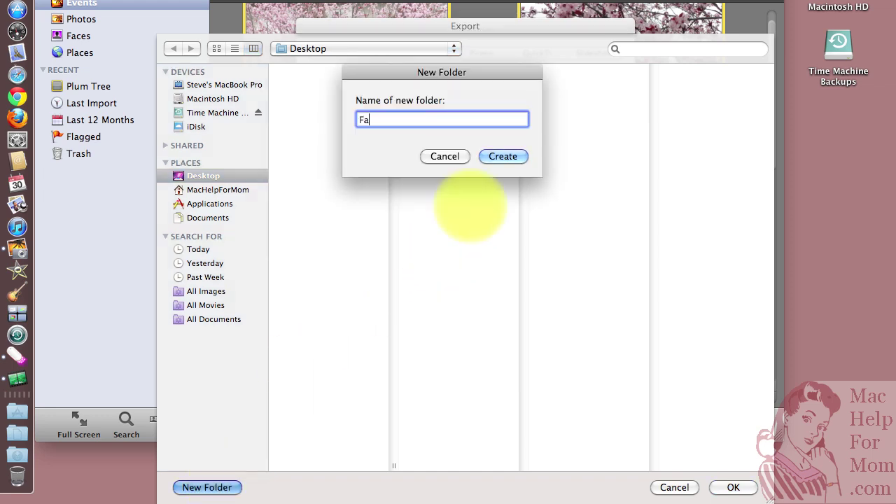
text(st method)
key(Return)
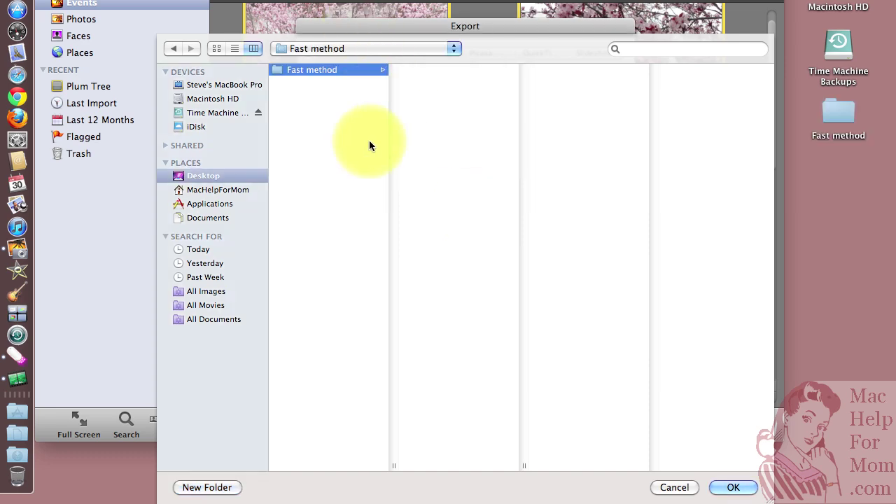
click(732, 488)
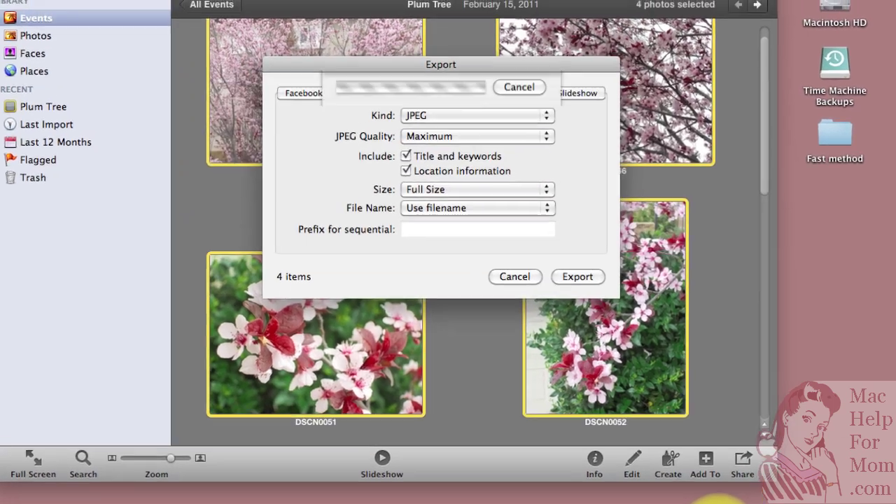
click(595, 246)
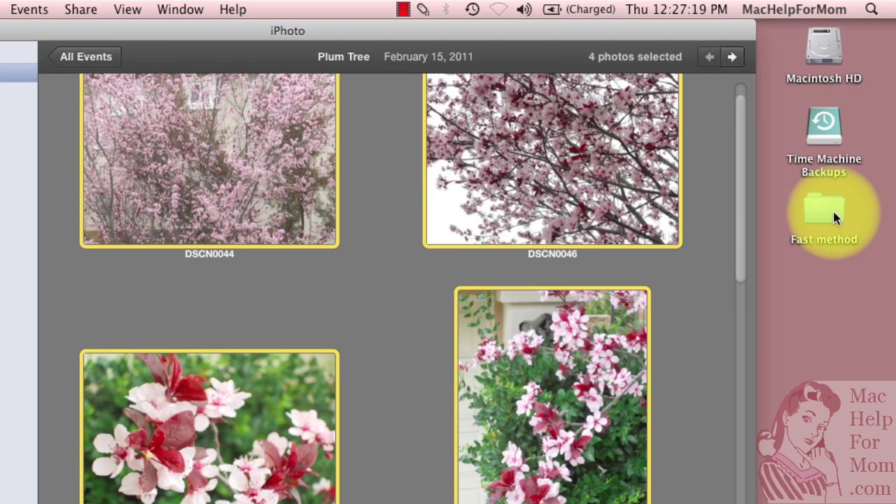
Open the Fast method folder and preview DSCN0052.jpg
double_click(828, 218)
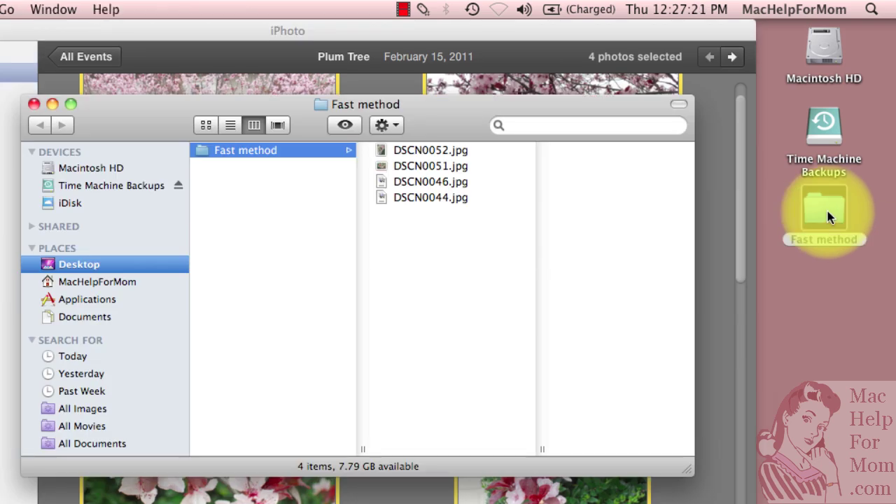
click(440, 151)
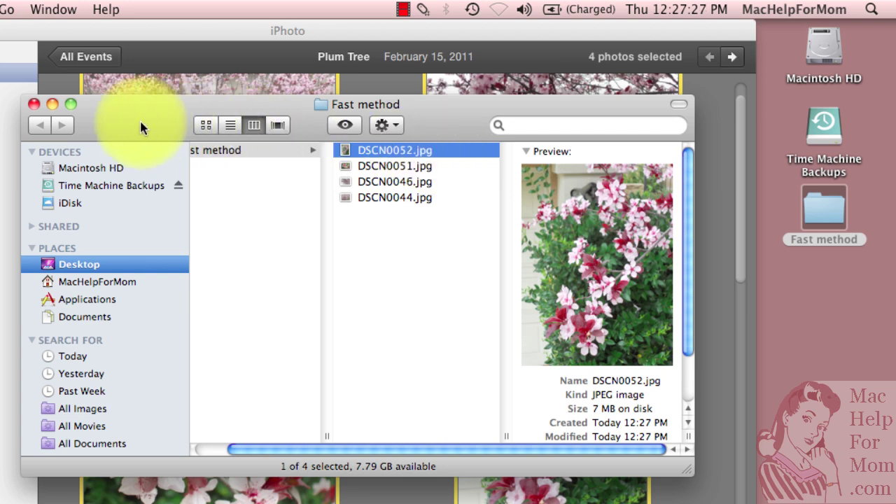
Close the Finder window and return iPhoto to All Events with nothing selected
click(34, 103)
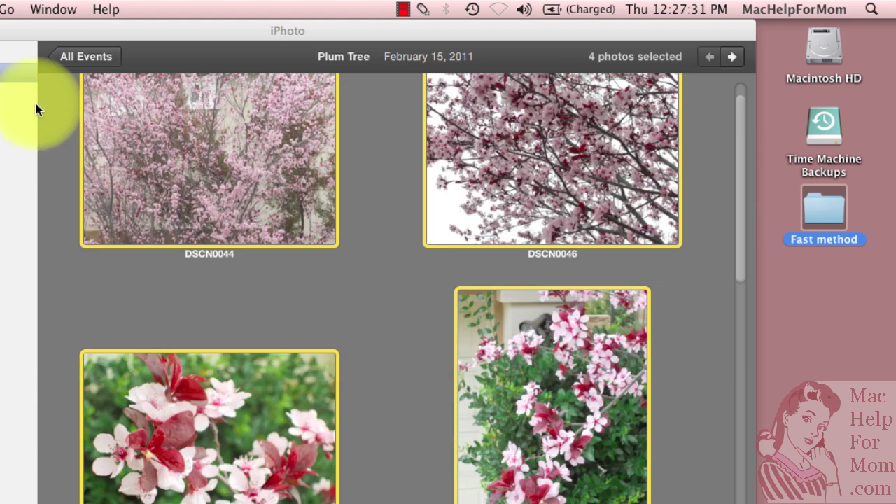
click(76, 59)
click(76, 56)
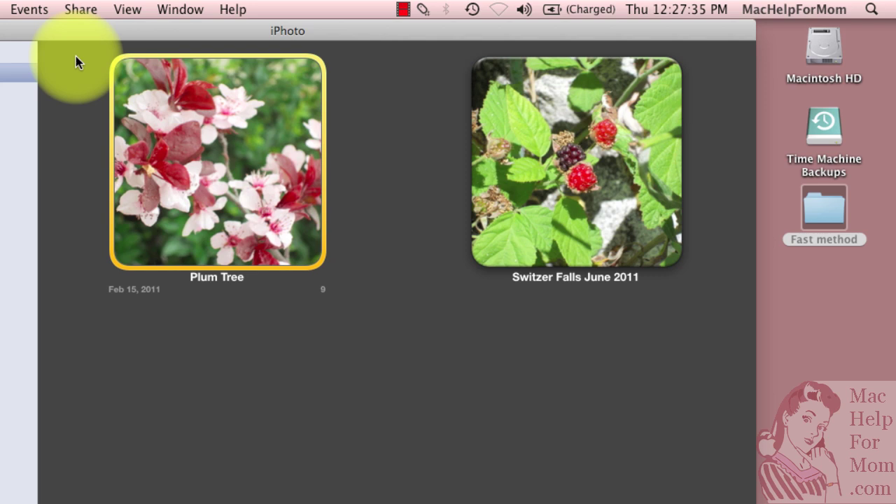
click(76, 111)
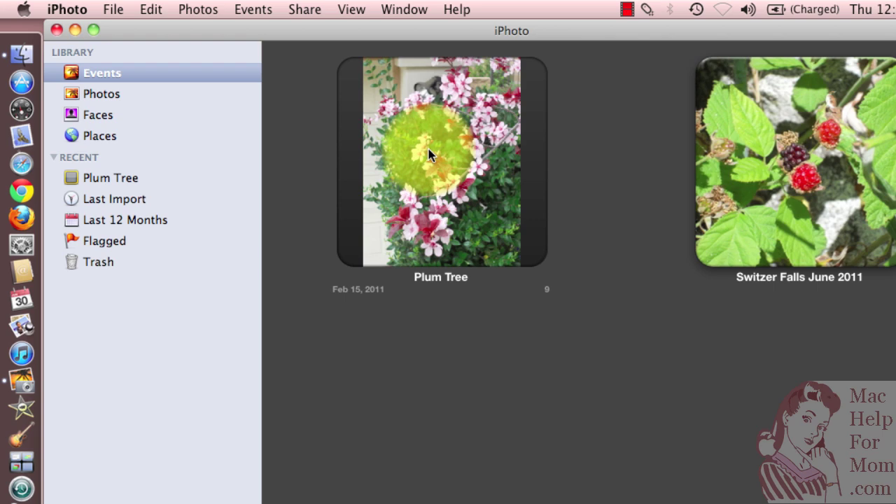
Turn the Plum Tree and Switzer Falls June 2011 events into albums of the same names
drag(429, 156, 145, 382)
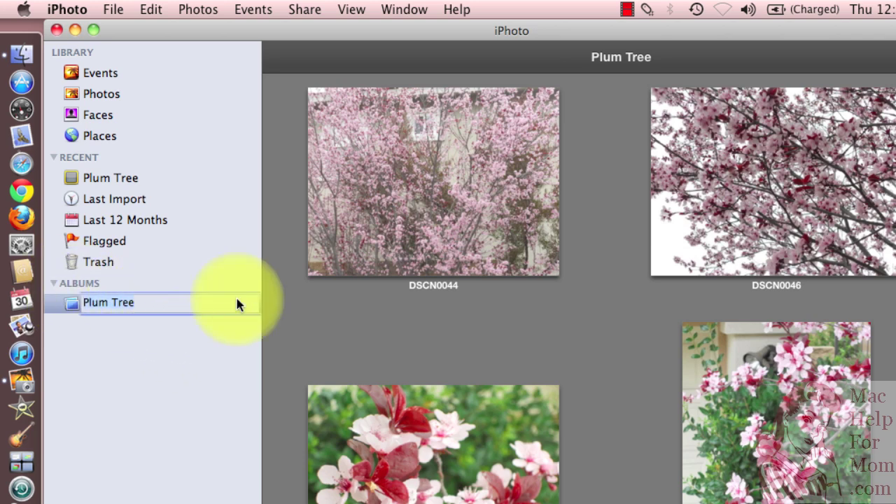
key(Return)
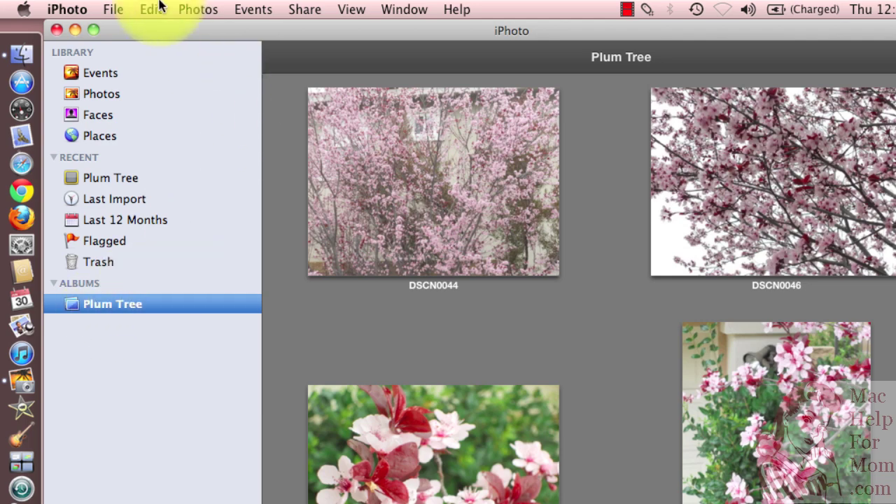
click(95, 72)
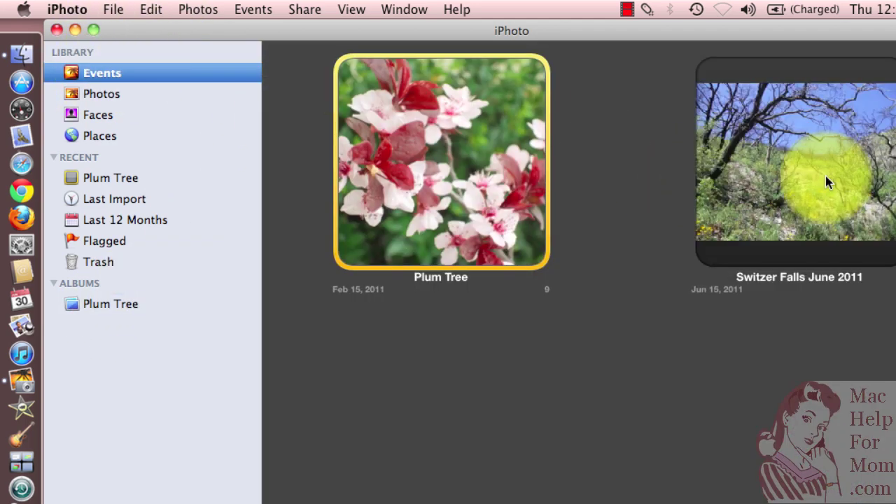
drag(827, 181, 133, 360)
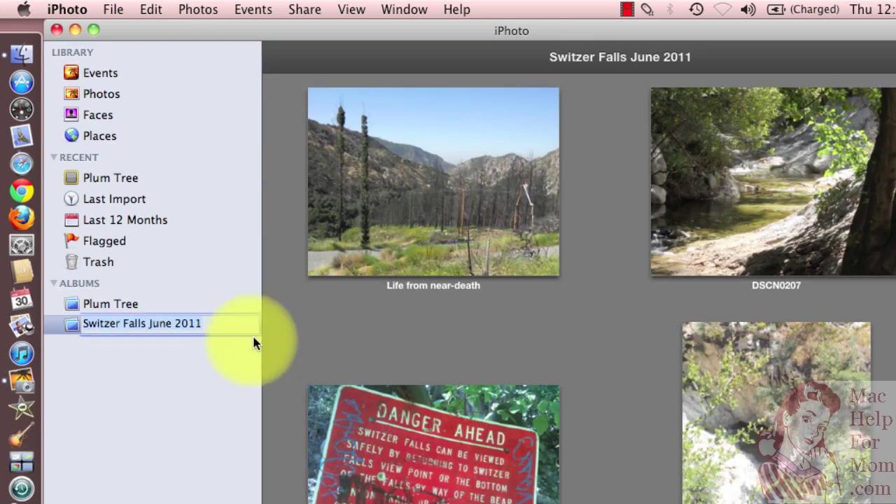
key(Return)
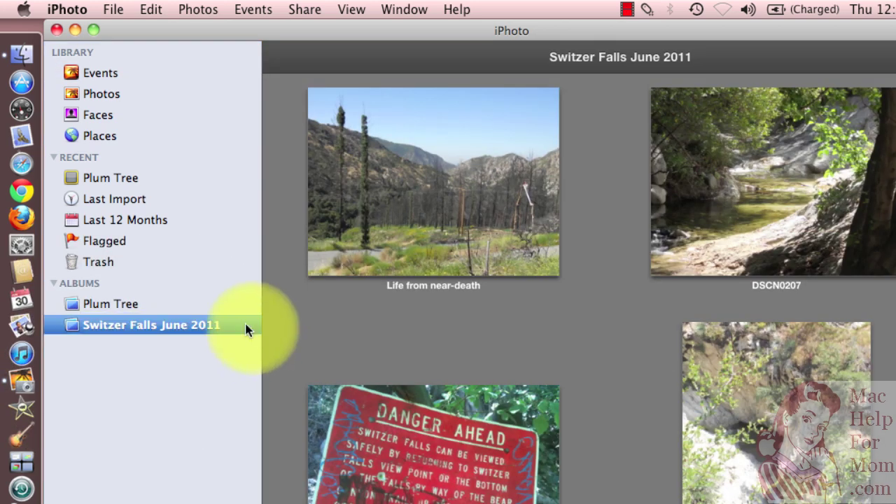
Check both new albums' photos, then select both events in the Events view
click(114, 305)
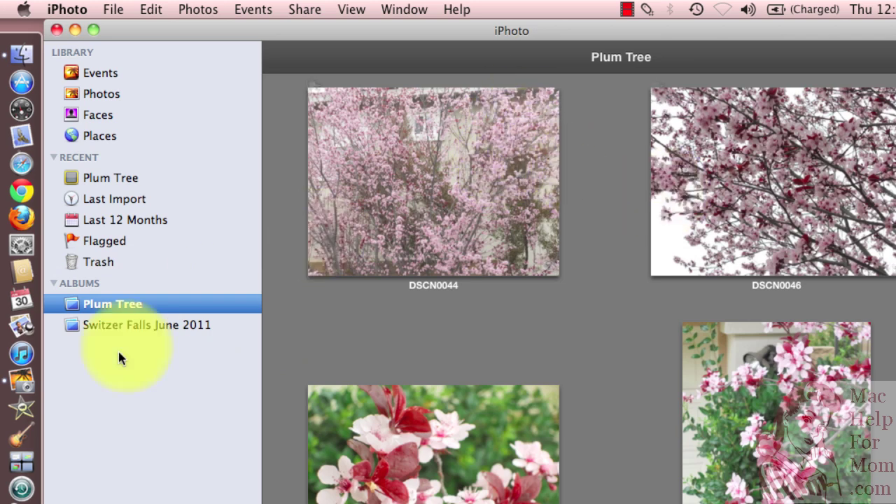
click(131, 324)
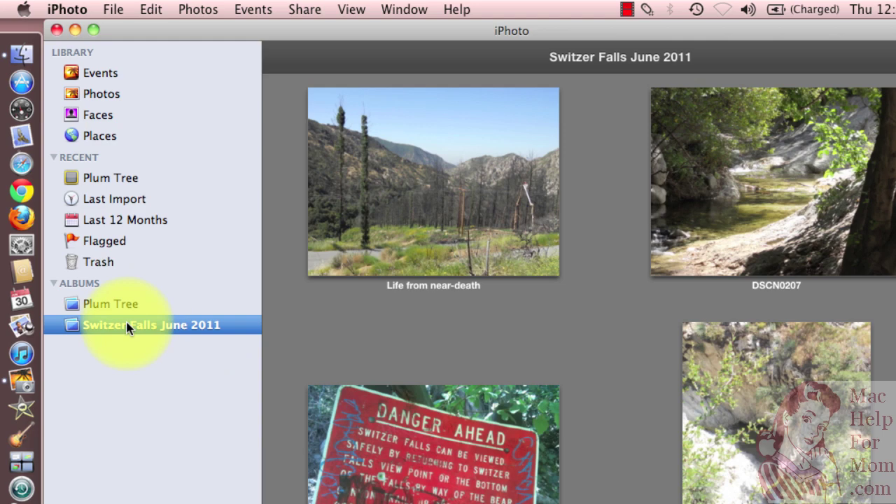
click(94, 72)
drag(301, 165, 861, 260)
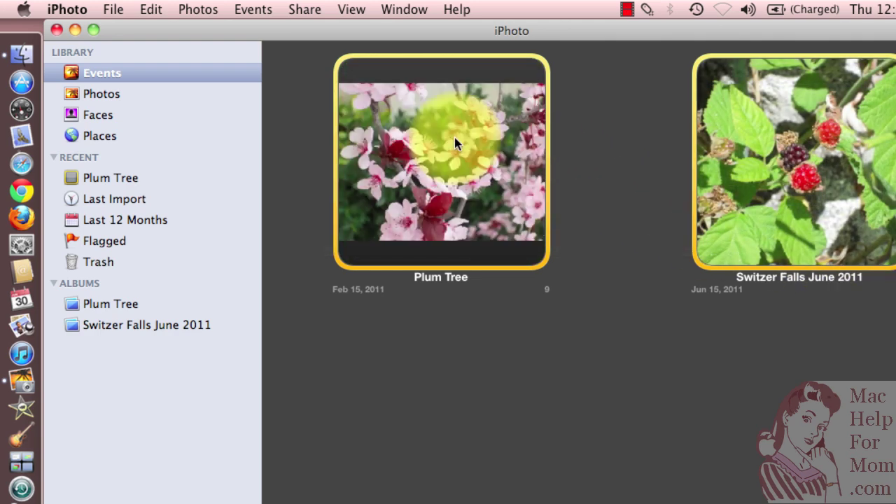
drag(454, 138, 146, 399)
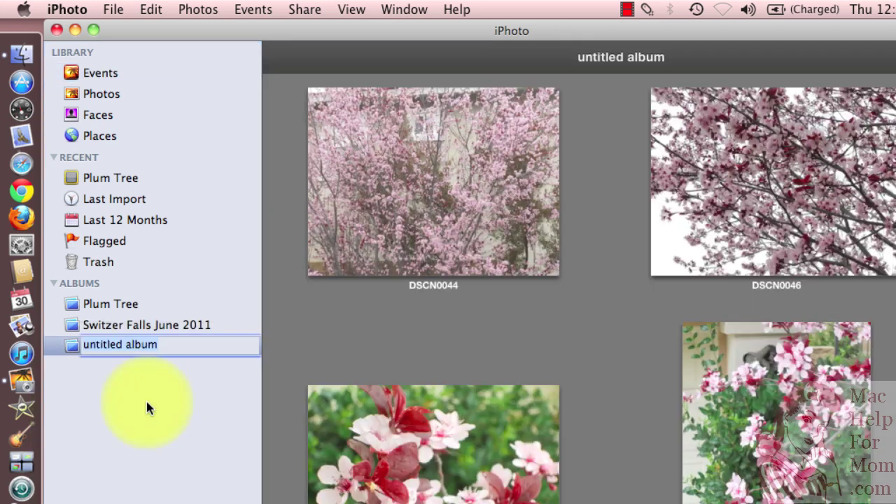
click(185, 344)
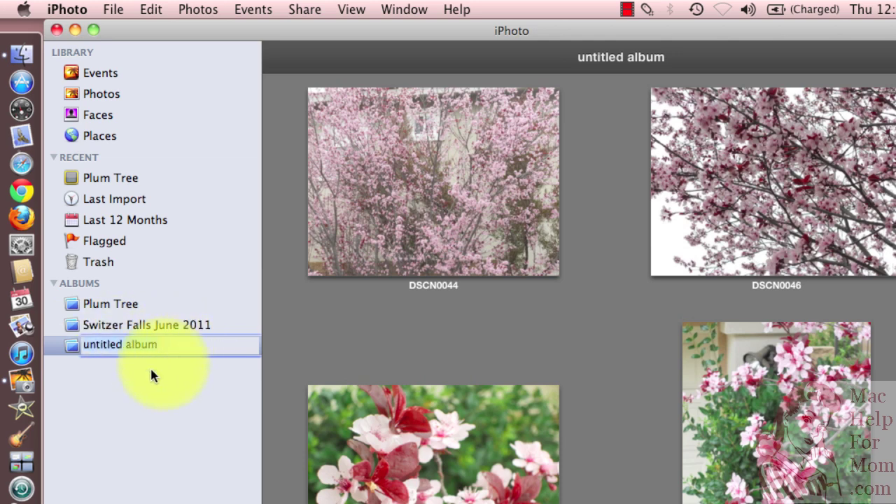
key(Return)
right_click(74, 350)
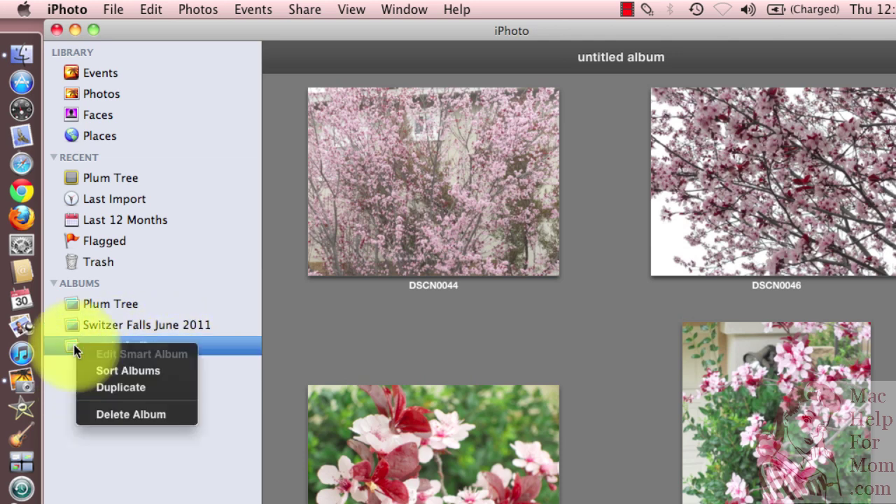
click(135, 413)
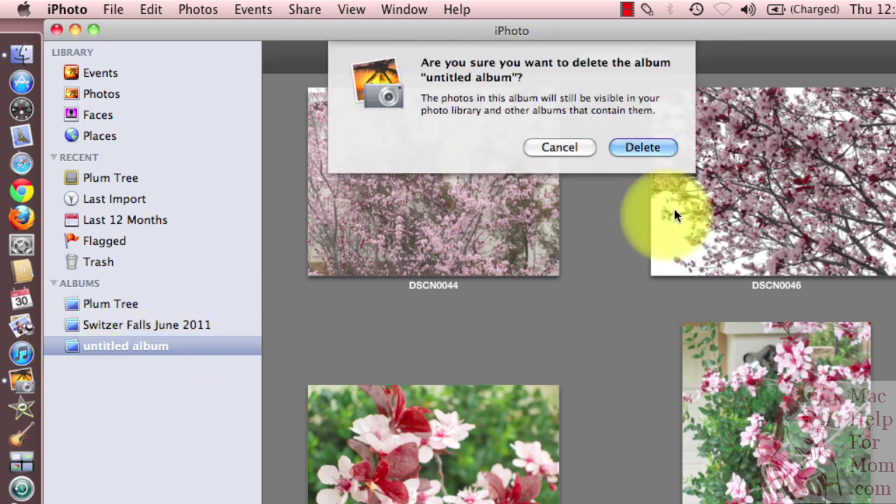
click(646, 148)
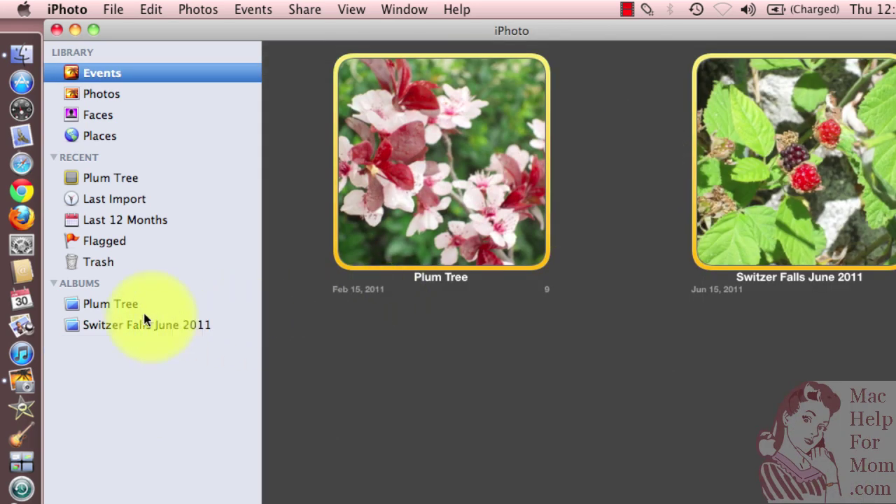
Select both albums and set the export file names to 'Album name with number'
click(112, 303)
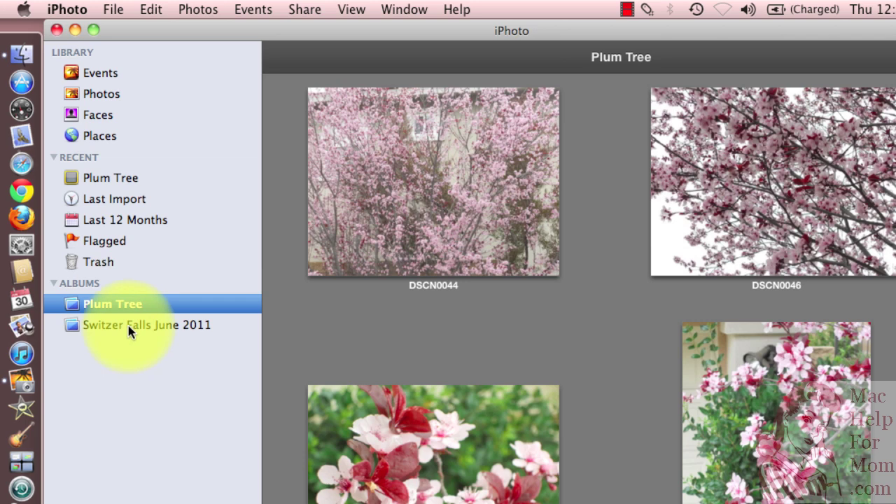
super+click(128, 326)
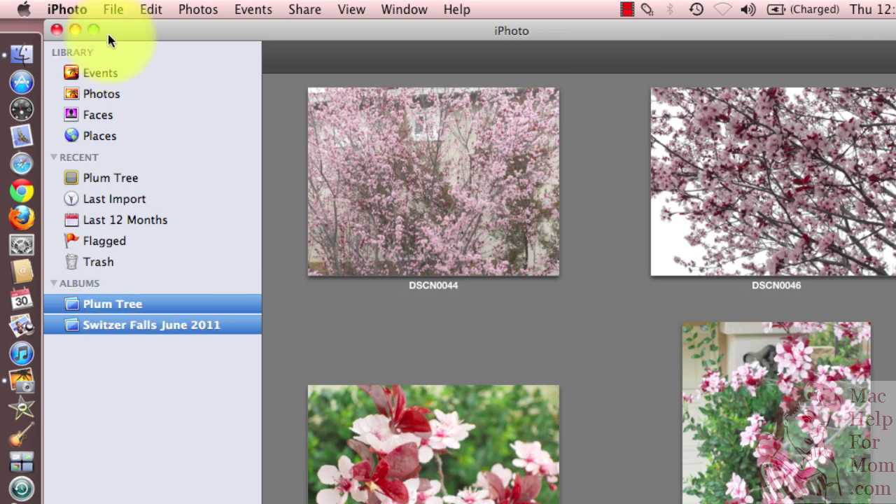
click(113, 10)
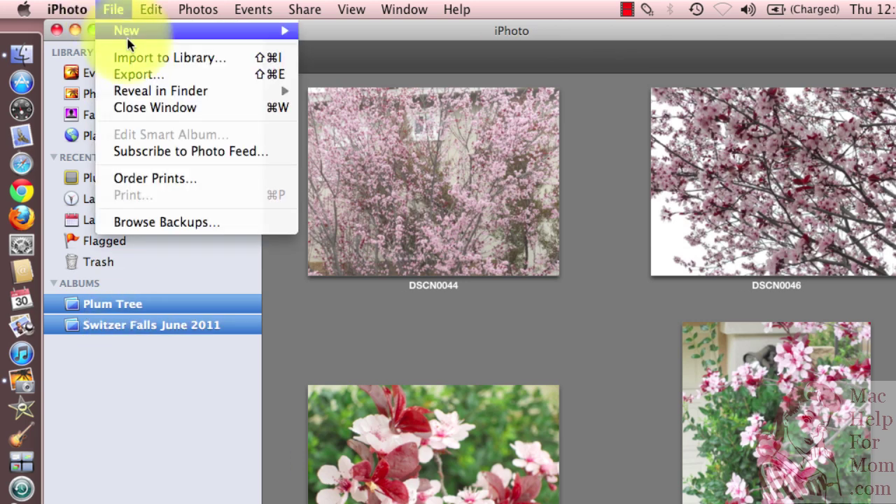
click(134, 74)
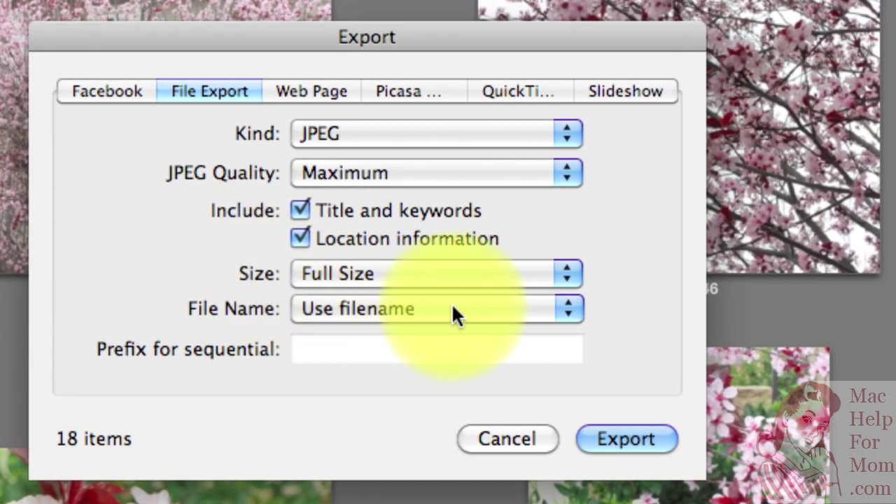
click(564, 310)
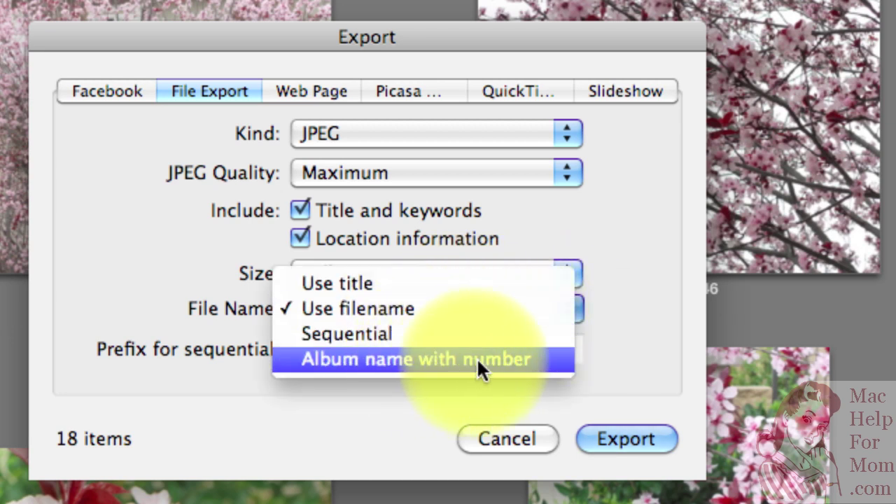
click(500, 357)
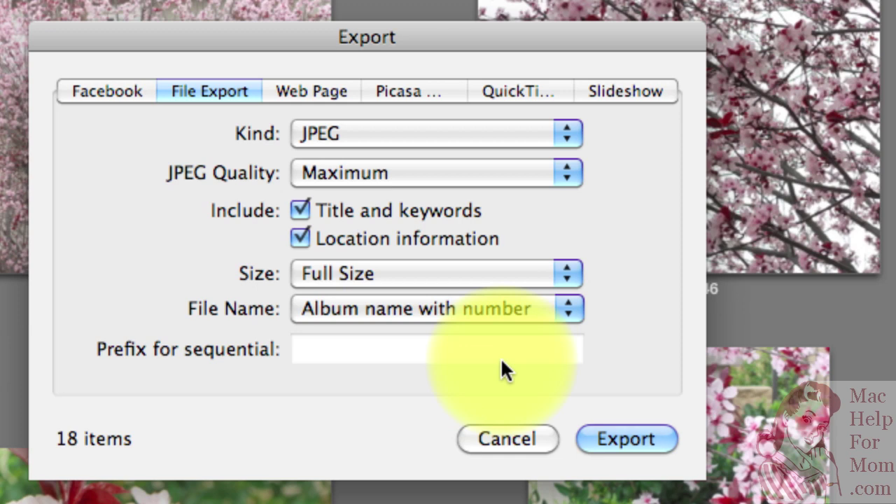
Export all 18 photos into a new folder named 'Album organized' instead of Fast method
click(630, 438)
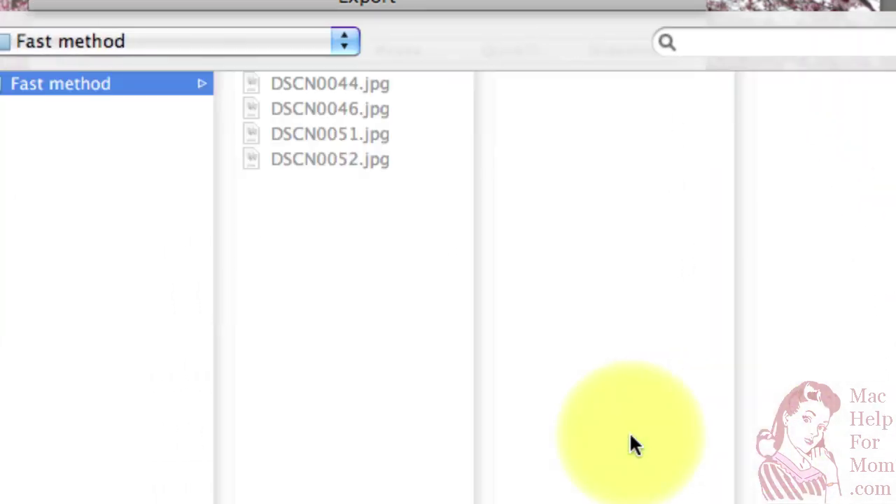
click(104, 308)
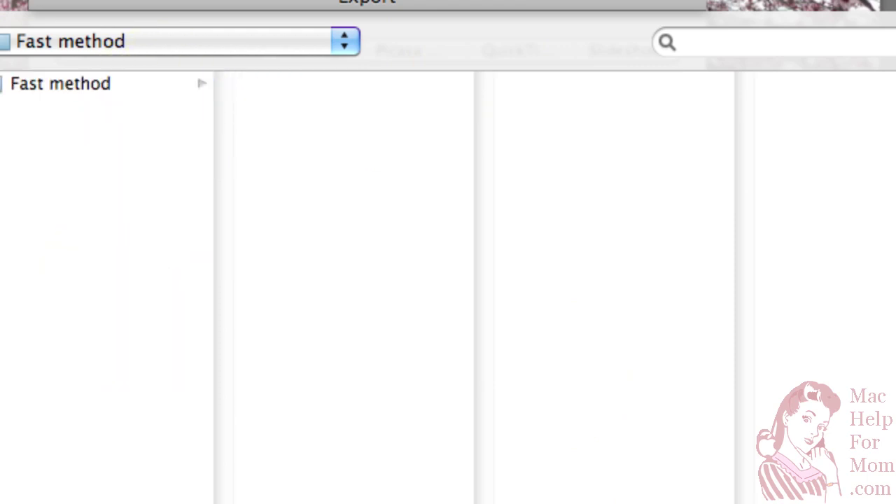
key(super+shift+n)
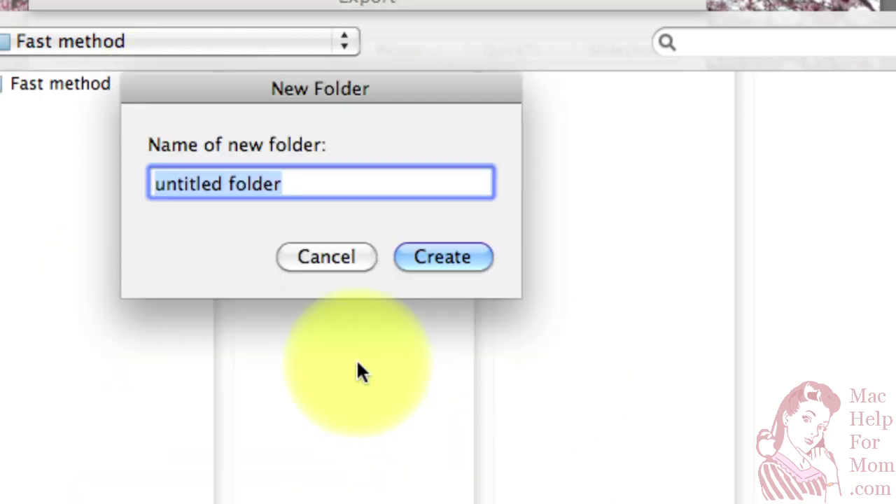
text(Album o)
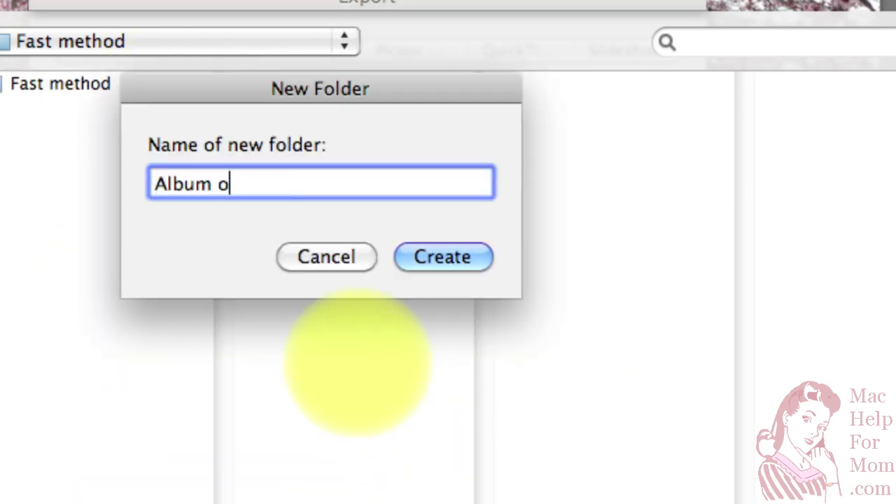
text(rganized)
key(Return)
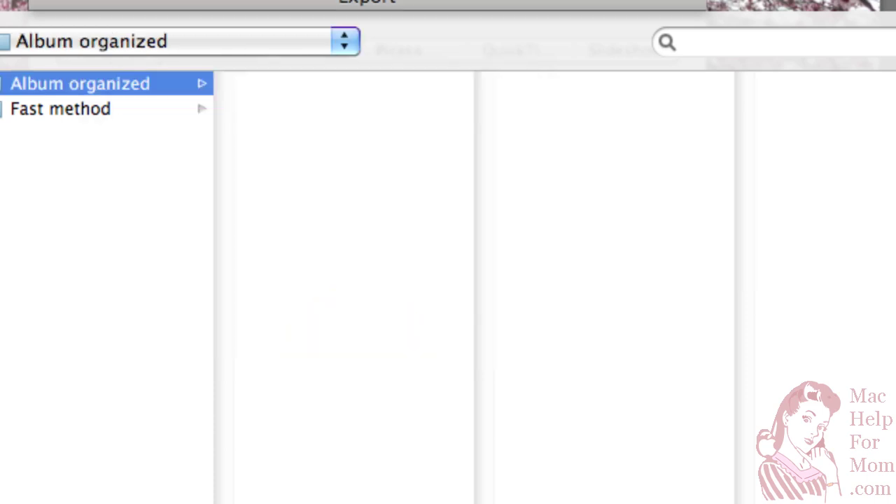
key(Return)
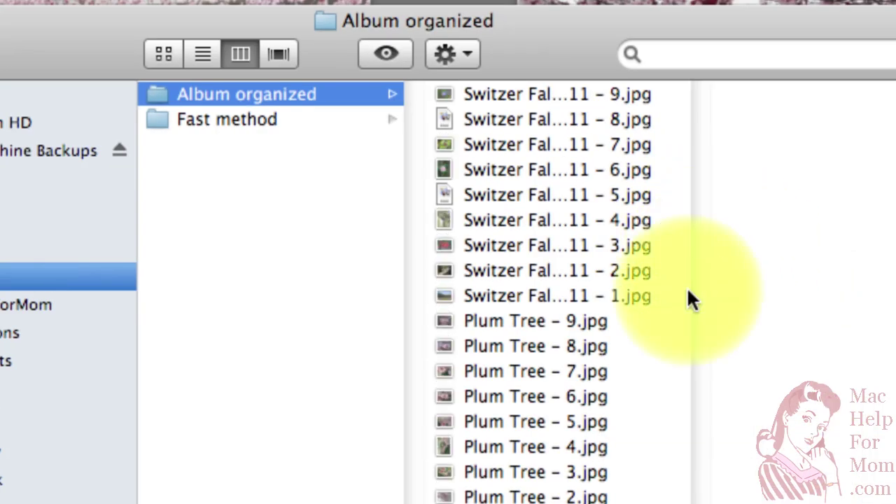
Widen Finder's file column to read full names, glance at Fast method, and return to Album organized
drag(693, 501, 812, 501)
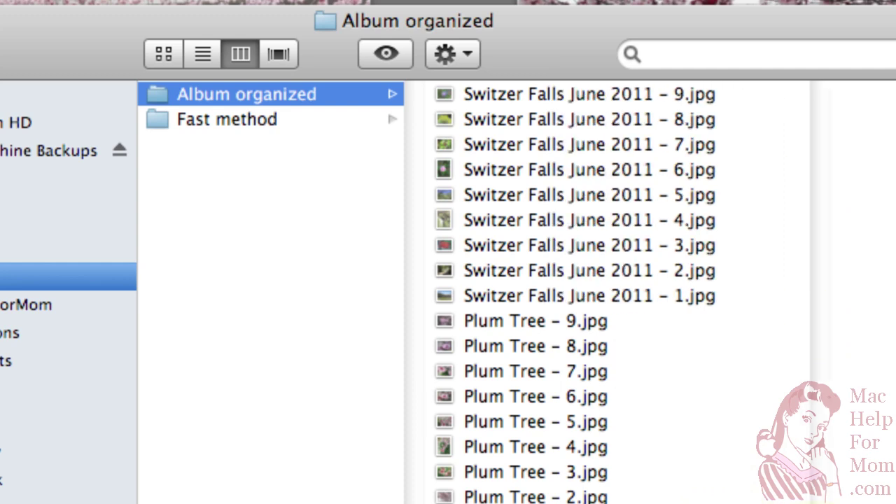
click(266, 117)
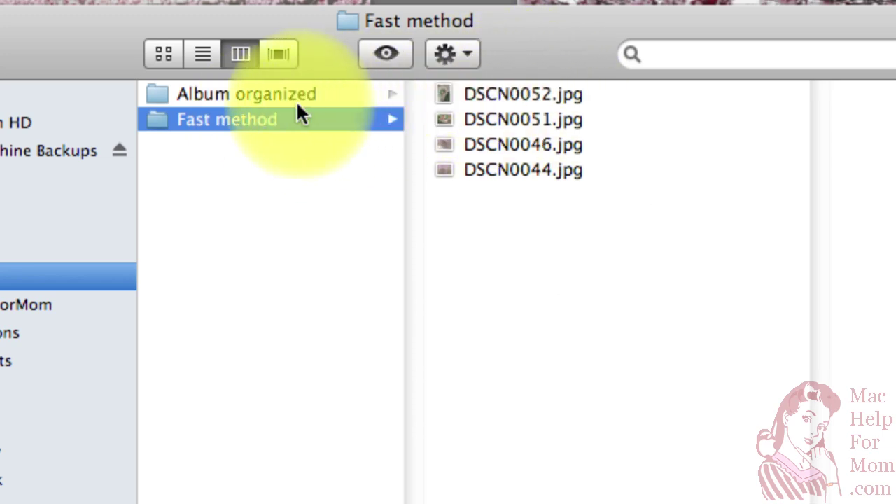
click(267, 94)
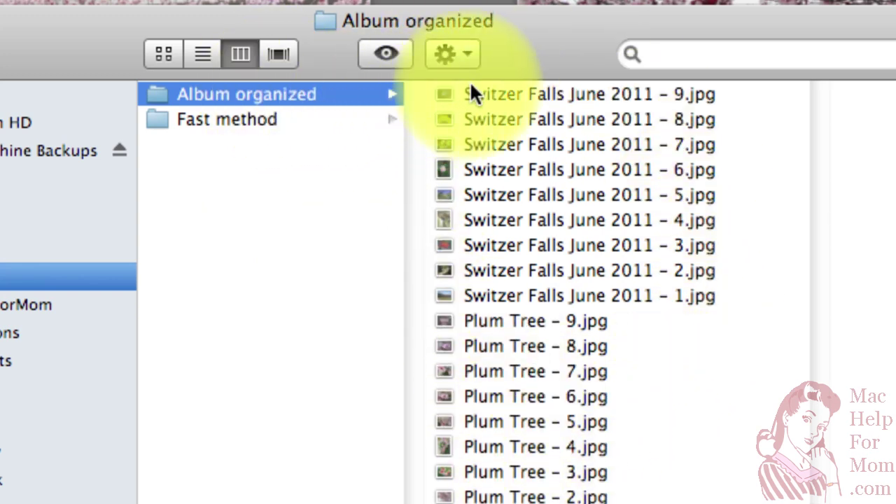
click(563, 315)
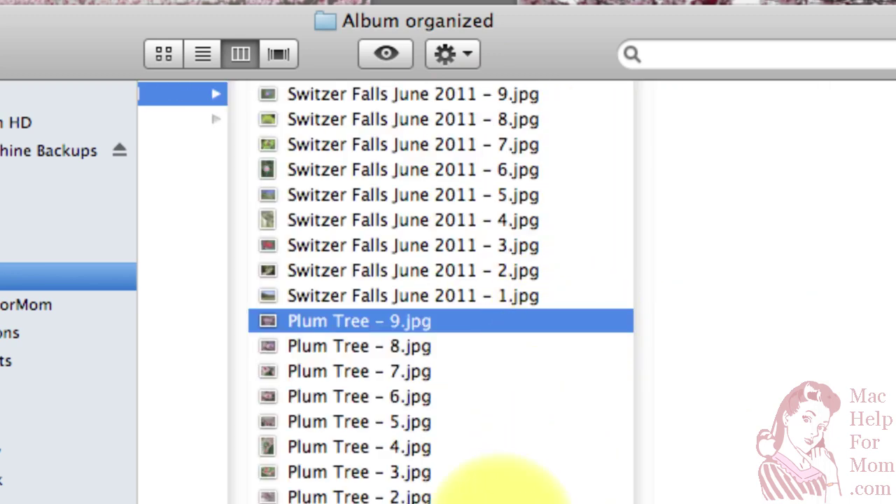
shift+click(378, 495)
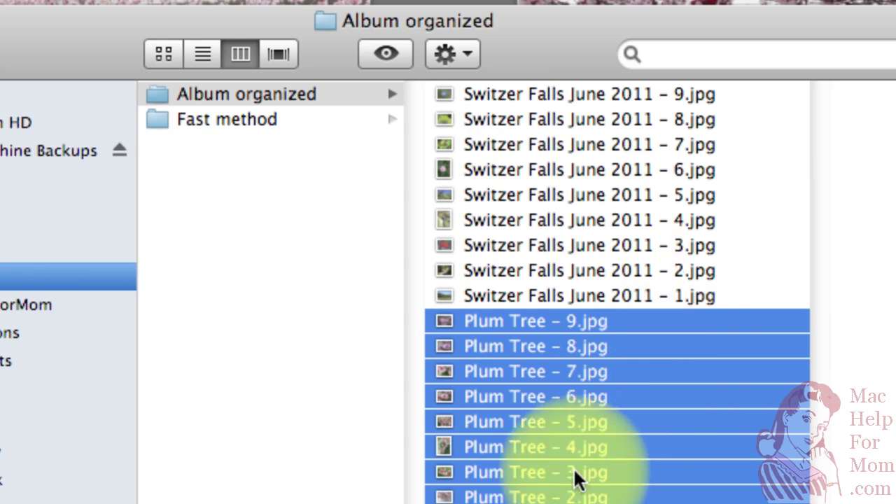
click(330, 128)
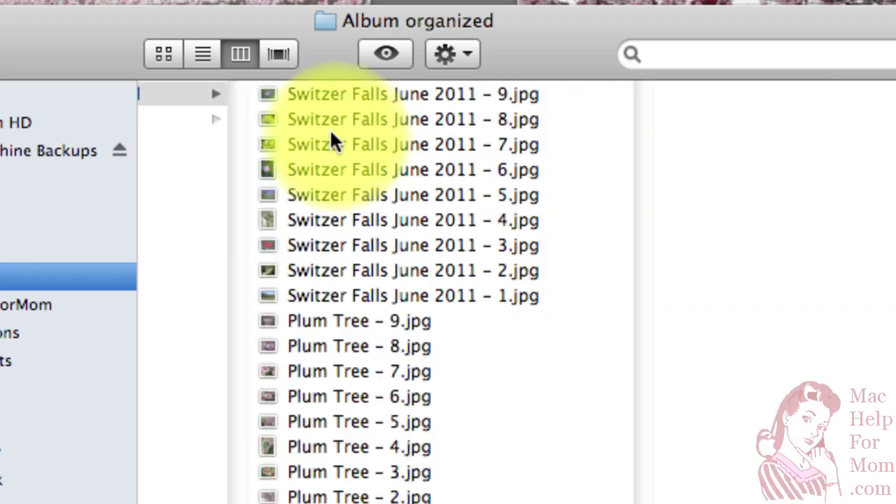
click(182, 94)
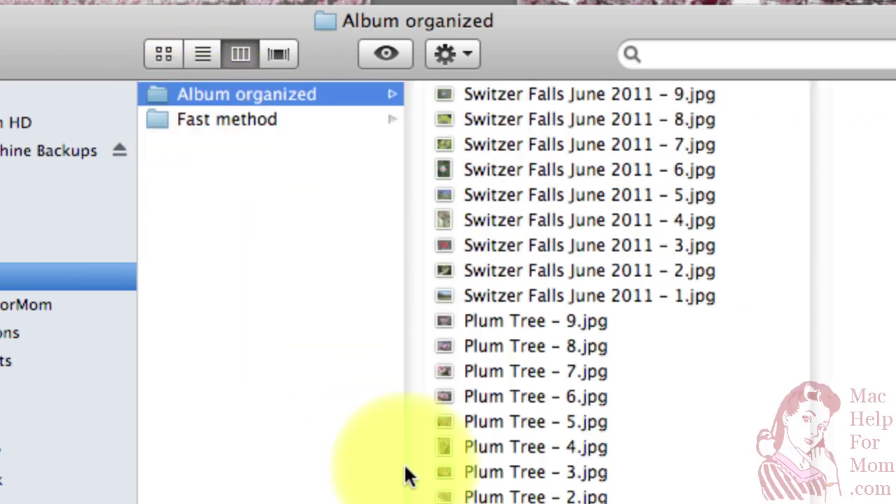